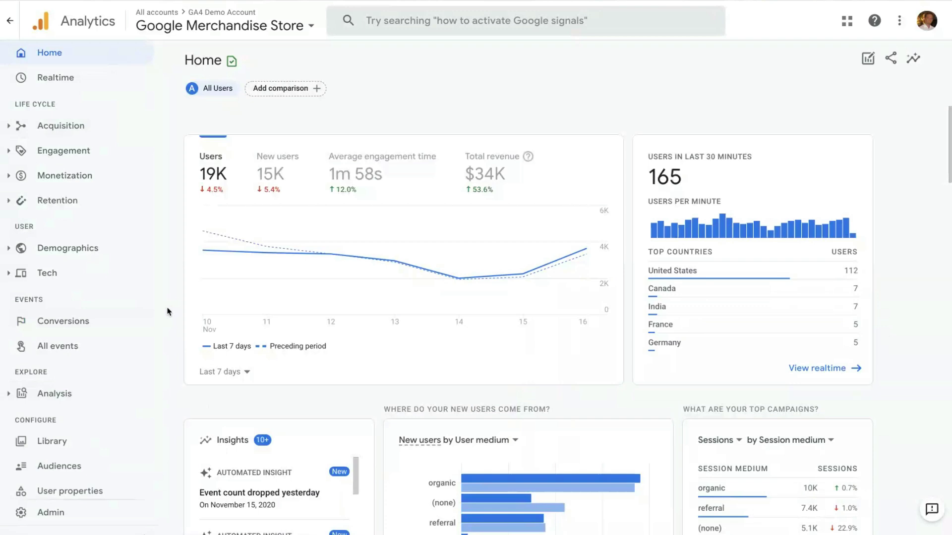
Open the Analysis Hub and page through the analysis technique templates
{"action": "left_click", "coordinate": [125, 393]}
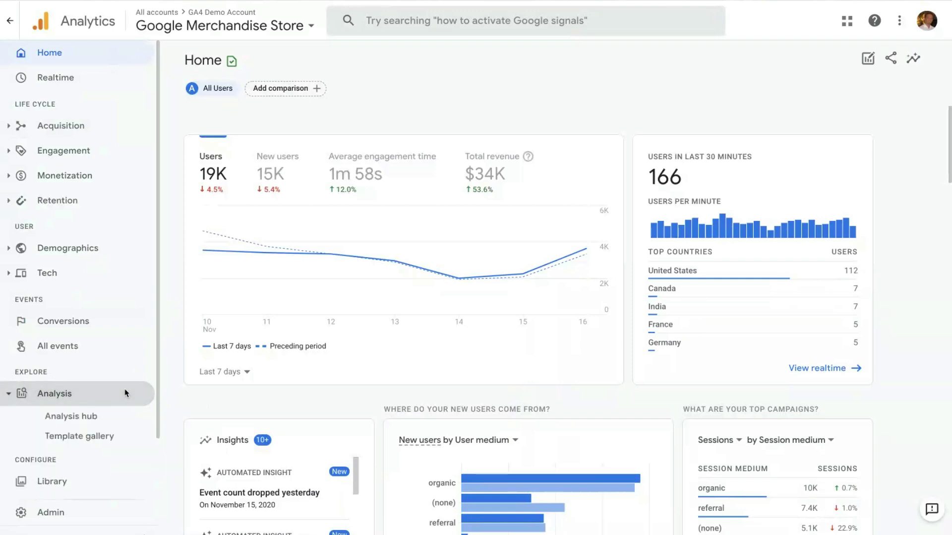
{"action": "left_click", "coordinate": [134, 424]}
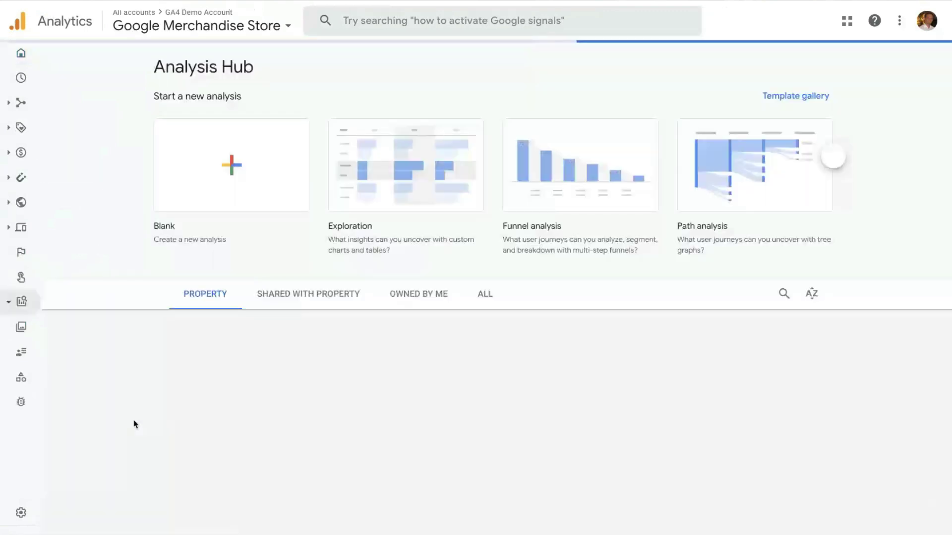
{"action": "left_click", "coordinate": [831, 157]}
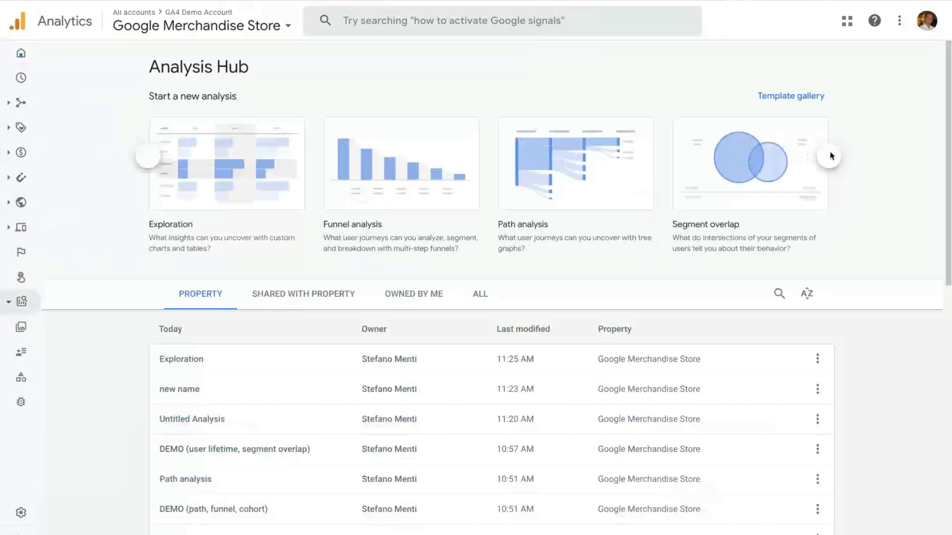
{"action": "left_click", "coordinate": [831, 156]}
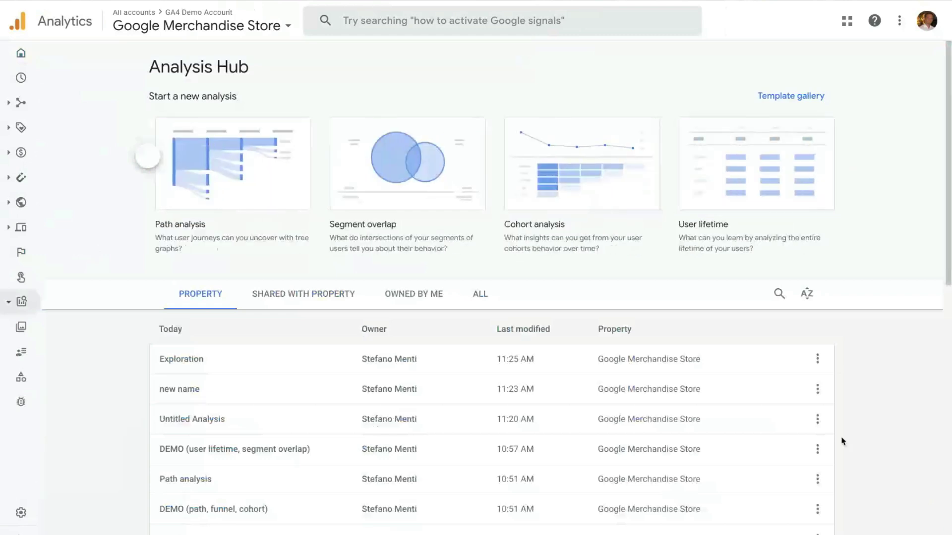
Scroll through the list of saved analyses
{"action": "scroll", "coordinate": [842, 442], "scroll_direction": "down", "scroll_amount": 1}
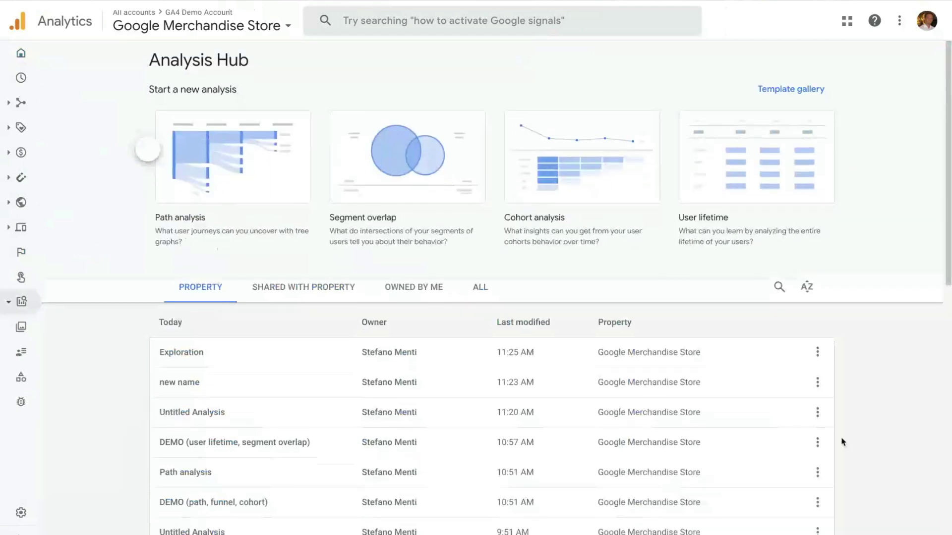
{"action": "scroll", "coordinate": [842, 442], "scroll_direction": "down", "scroll_amount": 2}
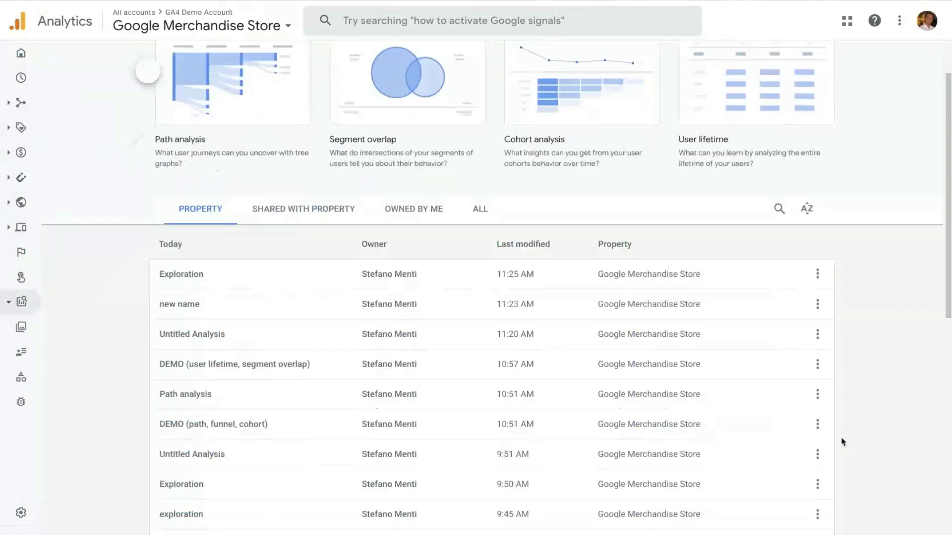
{"action": "scroll", "coordinate": [842, 442], "scroll_direction": "down", "scroll_amount": 6}
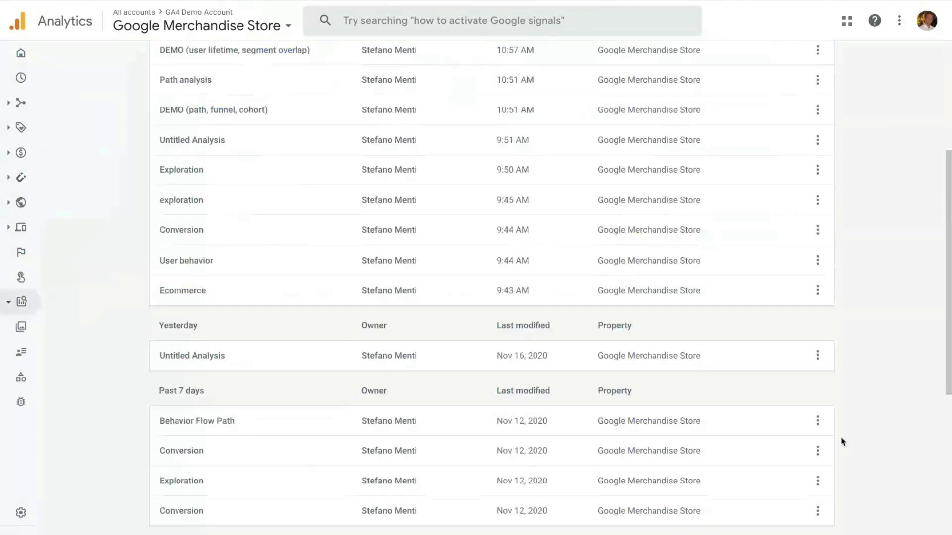
{"action": "scroll", "coordinate": [842, 442], "scroll_direction": "up", "scroll_amount": 5}
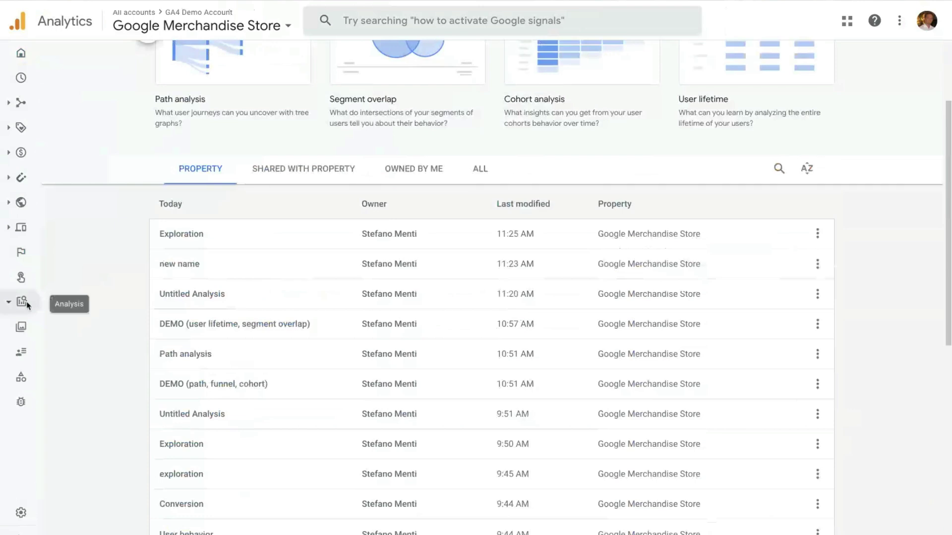
Open the Template gallery from Analysis and scroll down to the Use cases templates
{"action": "mouse_move", "coordinate": [27, 306]}
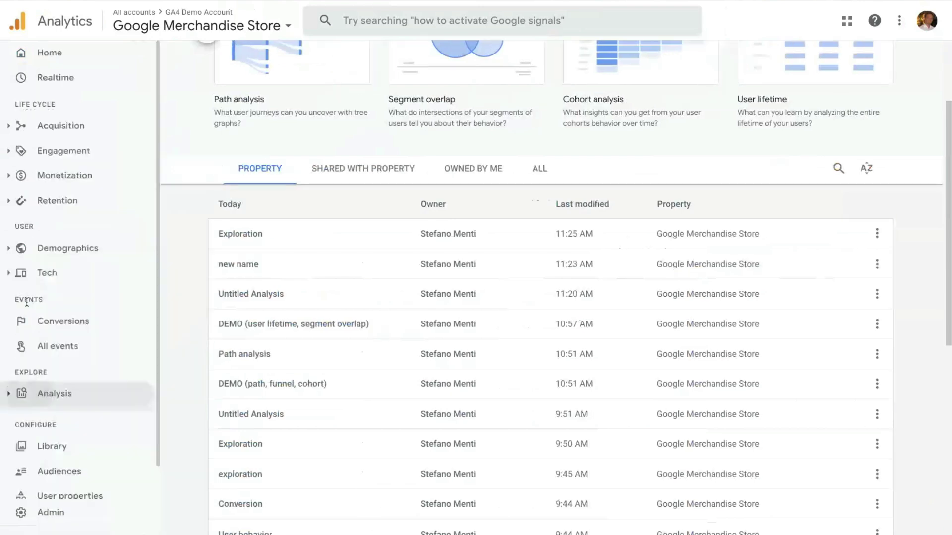
{"action": "left_click", "coordinate": [91, 394]}
{"action": "left_click", "coordinate": [127, 442]}
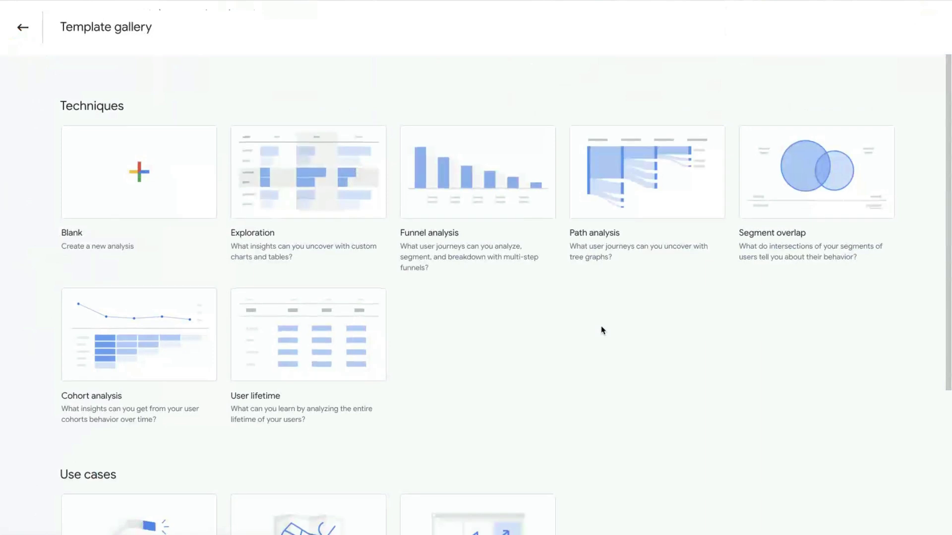
{"action": "scroll", "coordinate": [603, 330], "scroll_direction": "down", "scroll_amount": 5}
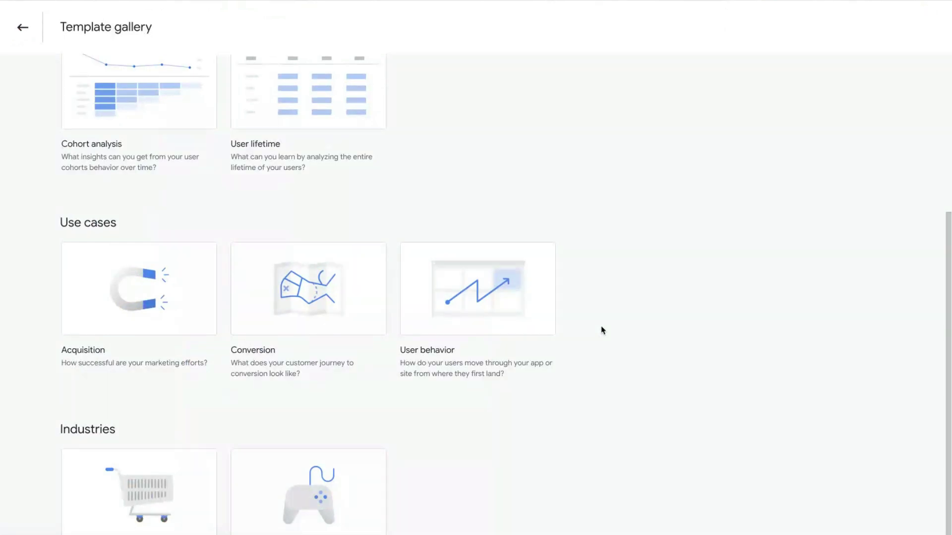
Start an exploration from the Acquisition template and rename it 'new name'
{"action": "left_click", "coordinate": [165, 282]}
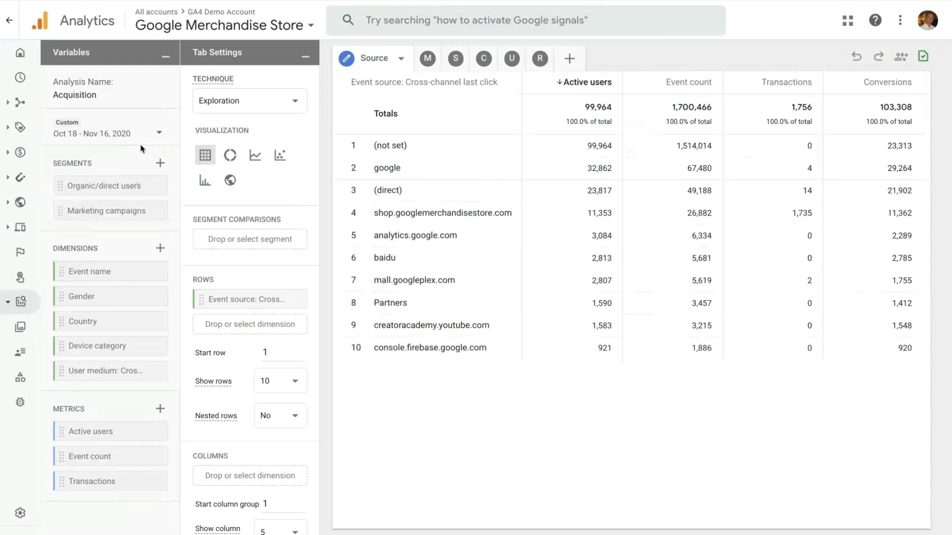
{"action": "double_click", "coordinate": [85, 96]}
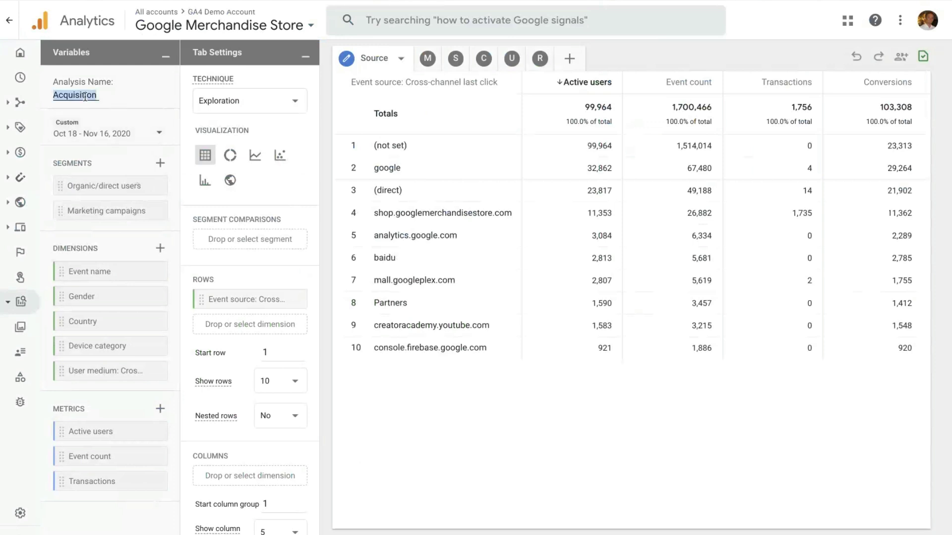
{"action": "type", "text": "new"}
{"action": "key", "text": "BackSpace"}
{"action": "type", "text": "w name"}
{"action": "left_click", "coordinate": [173, 102]}
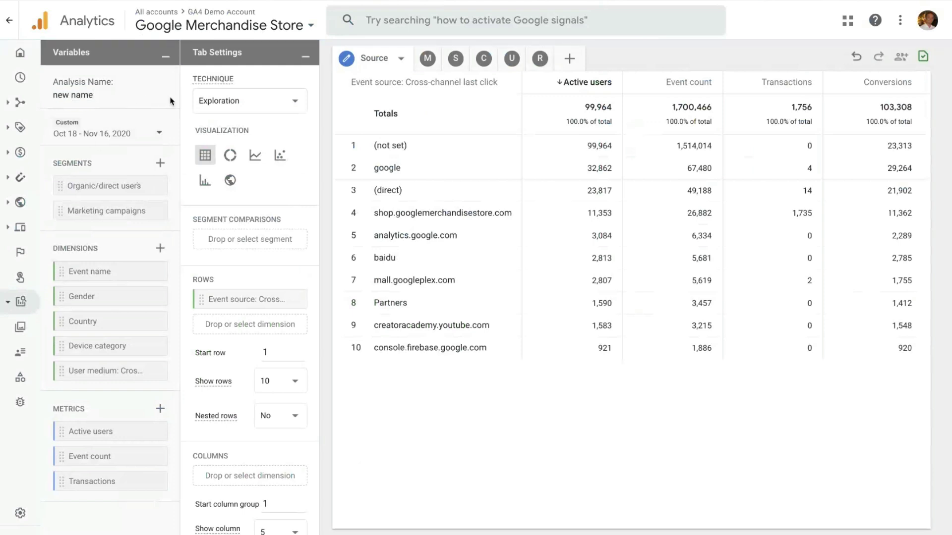
Go back to the Analysis Hub through the Analysis section of the nav
{"action": "mouse_move", "coordinate": [20, 302]}
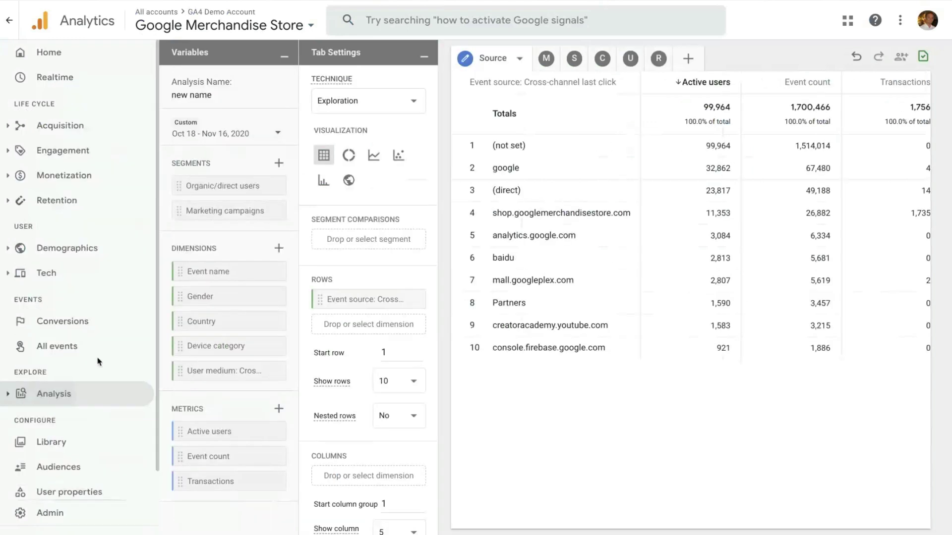
{"action": "left_click", "coordinate": [139, 396]}
{"action": "left_click", "coordinate": [143, 411]}
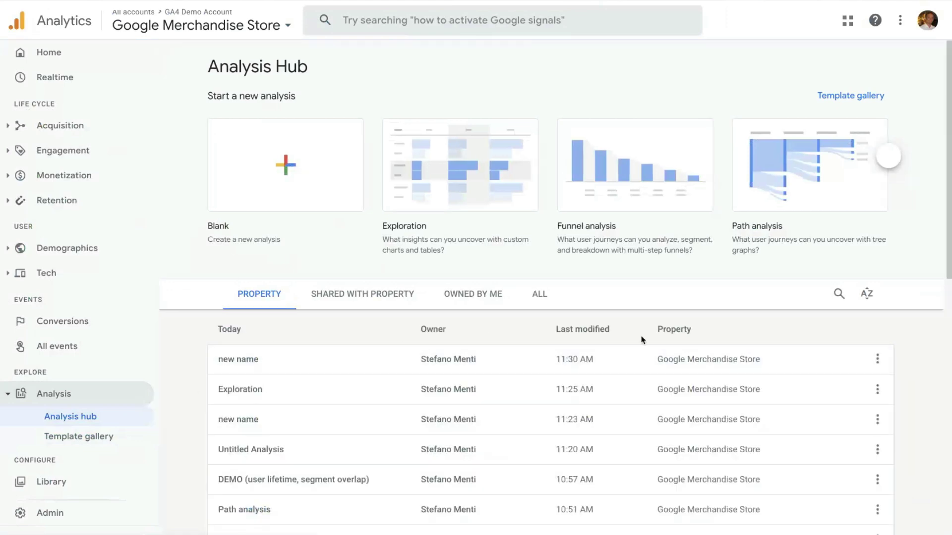
Open the actions menu for the 'new name' analysis, then close it without choosing
{"action": "left_click", "coordinate": [877, 359]}
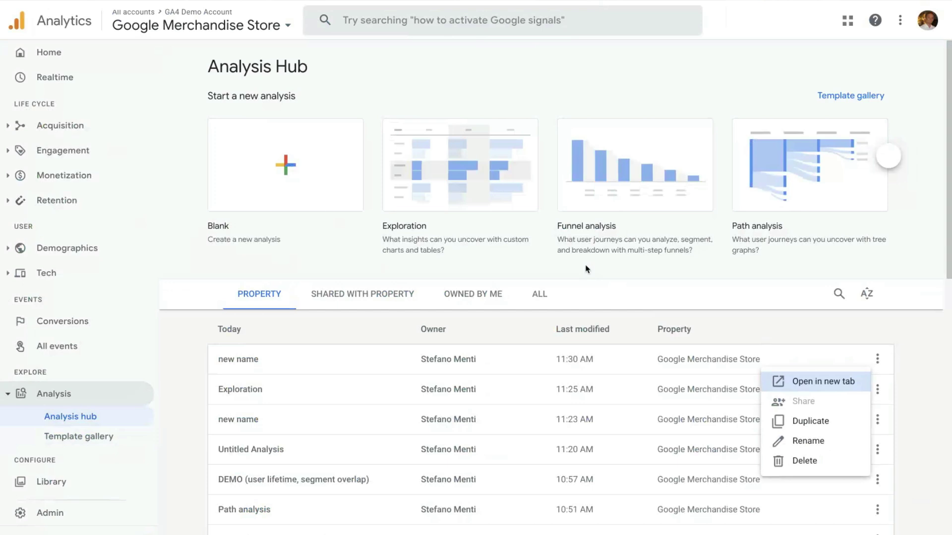
{"action": "left_click", "coordinate": [477, 190]}
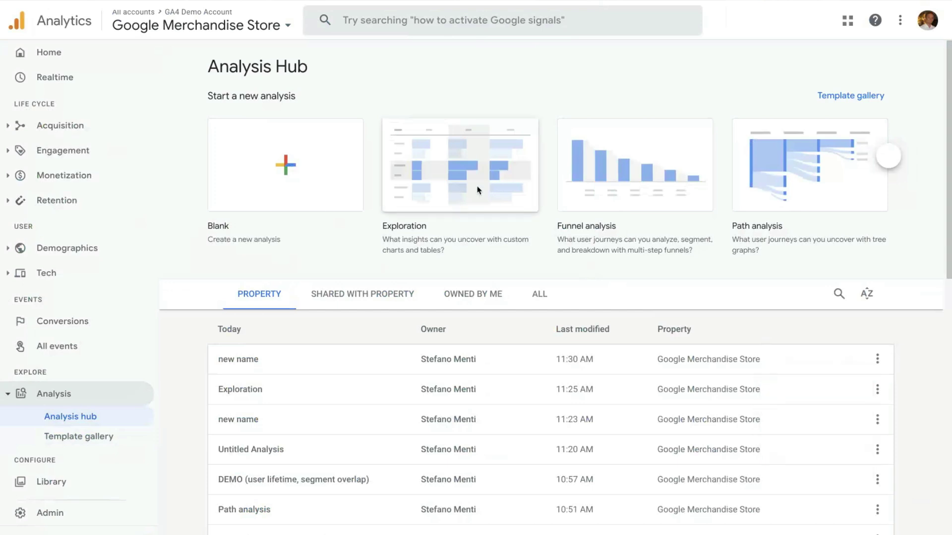
{"action": "left_click", "coordinate": [478, 190]}
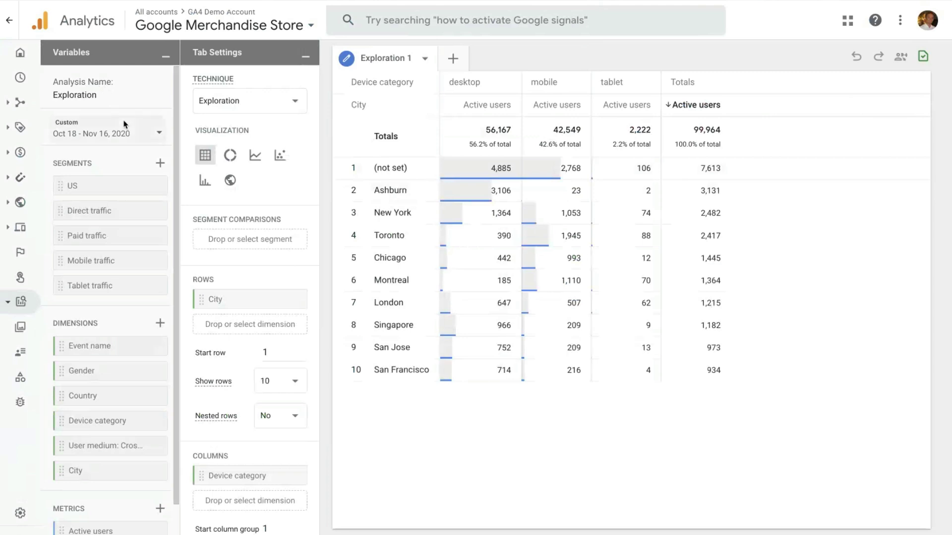
{"action": "mouse_move", "coordinate": [151, 188]}
{"action": "scroll", "coordinate": [147, 434], "scroll_direction": "down", "scroll_amount": 1}
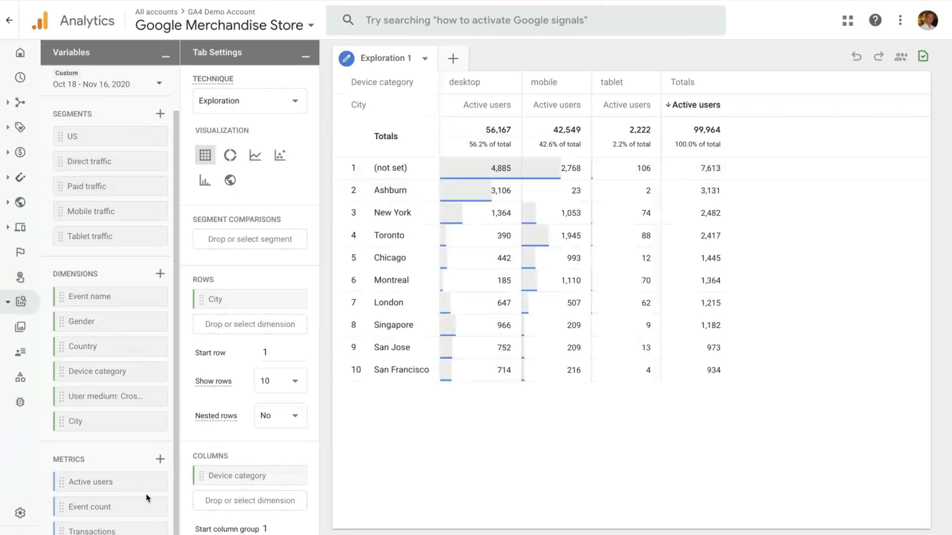
Import the Experiment combination string and App version dimensions
{"action": "left_click", "coordinate": [160, 274]}
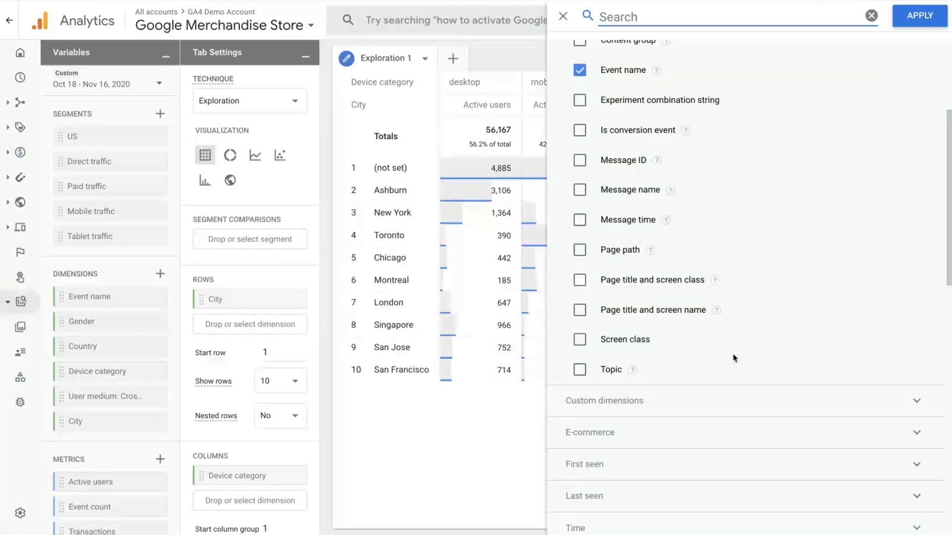
{"action": "scroll", "coordinate": [734, 358], "scroll_direction": "down", "scroll_amount": 6}
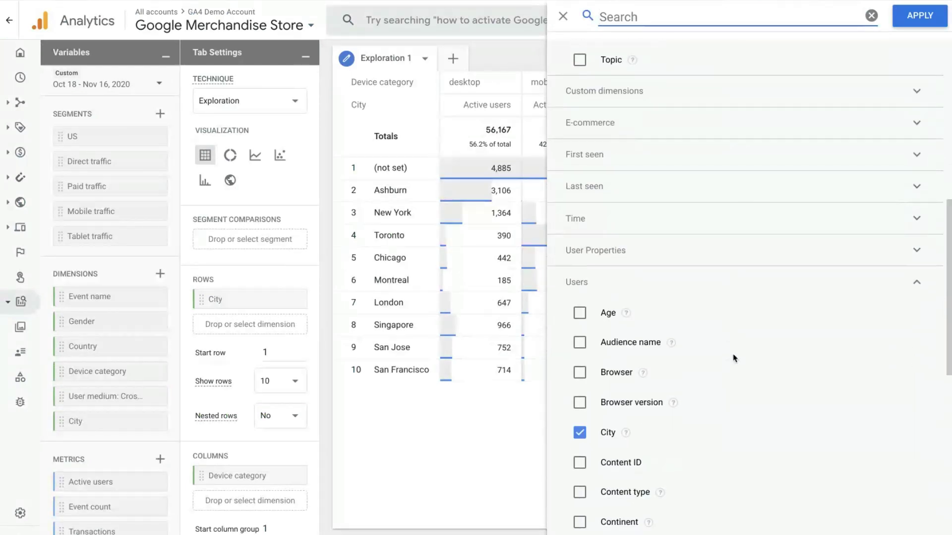
{"action": "scroll", "coordinate": [733, 357], "scroll_direction": "up", "scroll_amount": 9}
{"action": "left_click", "coordinate": [656, 275]}
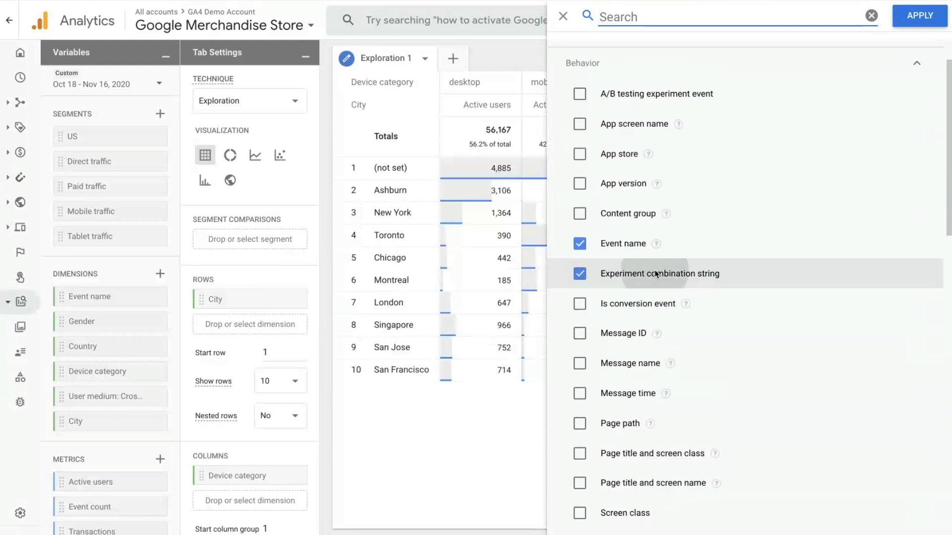
{"action": "left_click", "coordinate": [632, 183]}
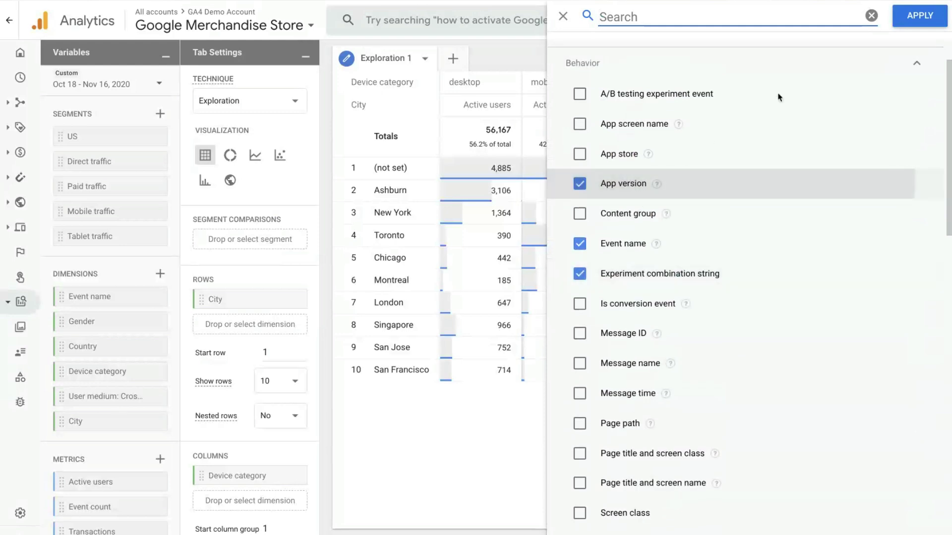
{"action": "left_click", "coordinate": [920, 17]}
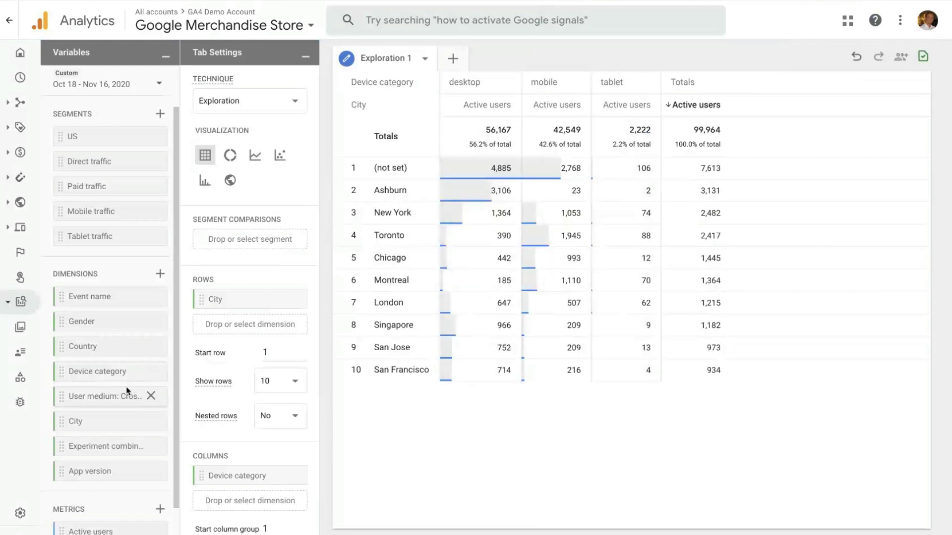
Add Country as a row beside City, with Active users and Event count as values
{"action": "double_click", "coordinate": [117, 347]}
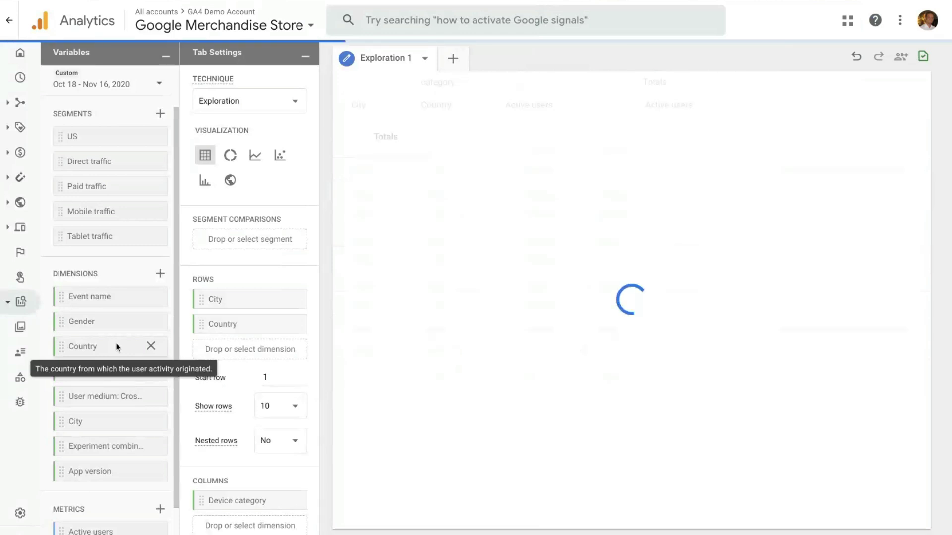
{"action": "scroll", "coordinate": [114, 476], "scroll_direction": "down", "scroll_amount": 1}
{"action": "double_click", "coordinate": [119, 480]}
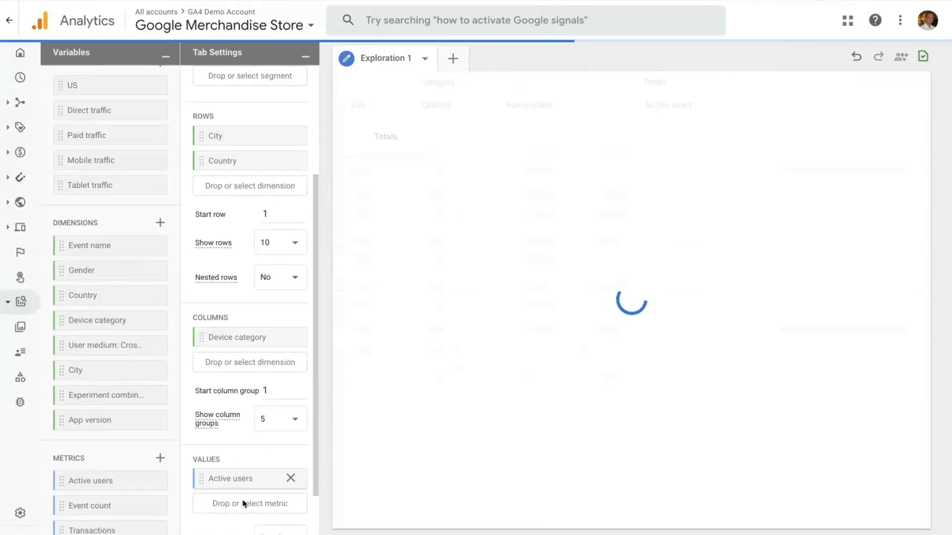
{"action": "double_click", "coordinate": [99, 506]}
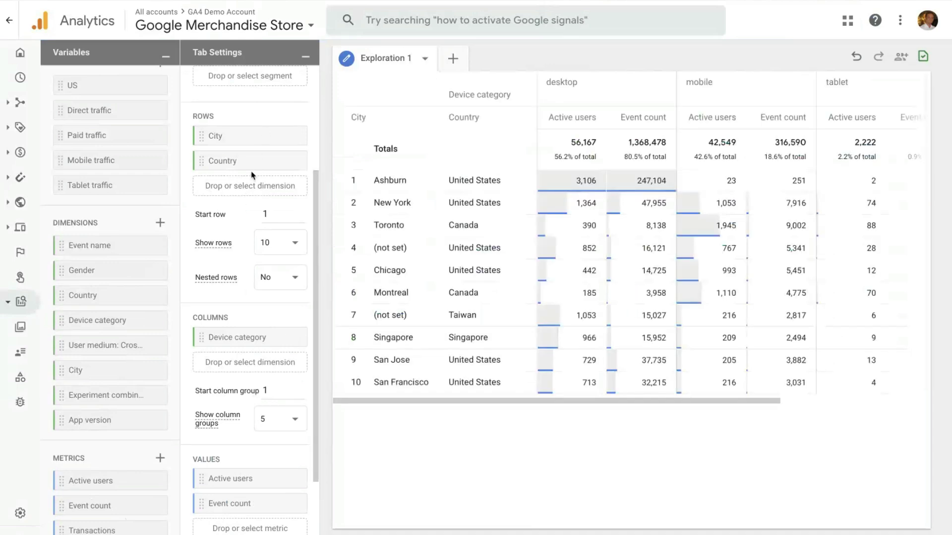
{"action": "scroll", "coordinate": [253, 175], "scroll_direction": "up", "scroll_amount": 4}
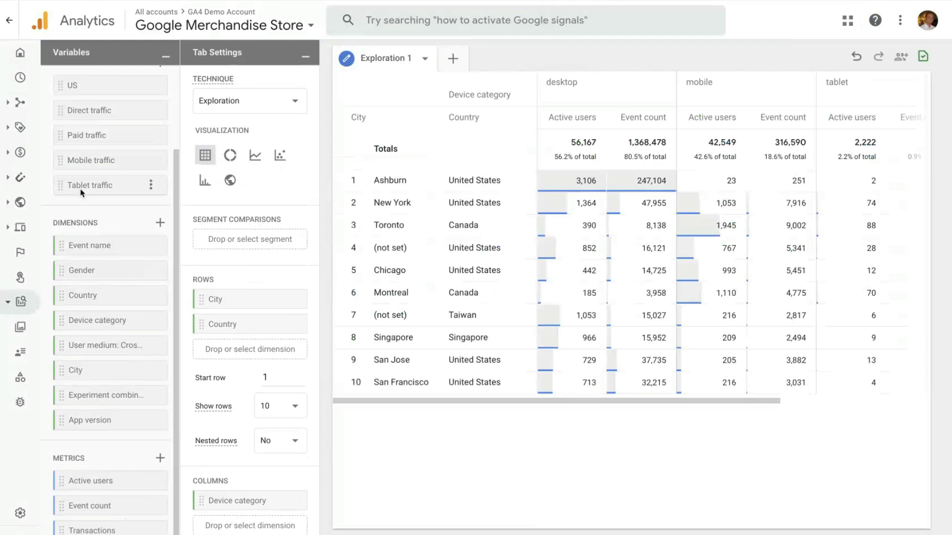
Add Tablet traffic as a segment comparison; open the Filters picker, then close it unchanged
{"action": "left_click_drag", "start_coordinate": [81, 186], "coordinate": [221, 243]}
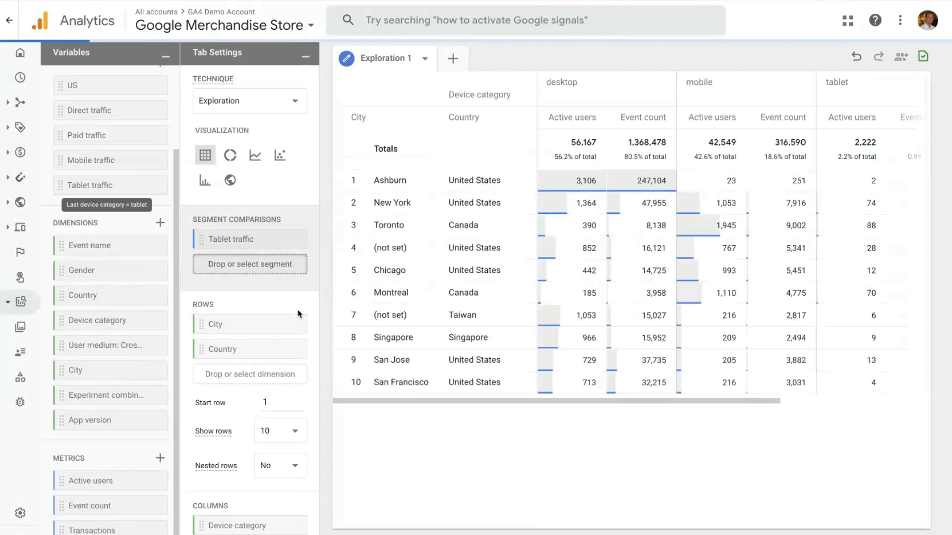
{"action": "scroll", "coordinate": [299, 313], "scroll_direction": "down", "scroll_amount": 2}
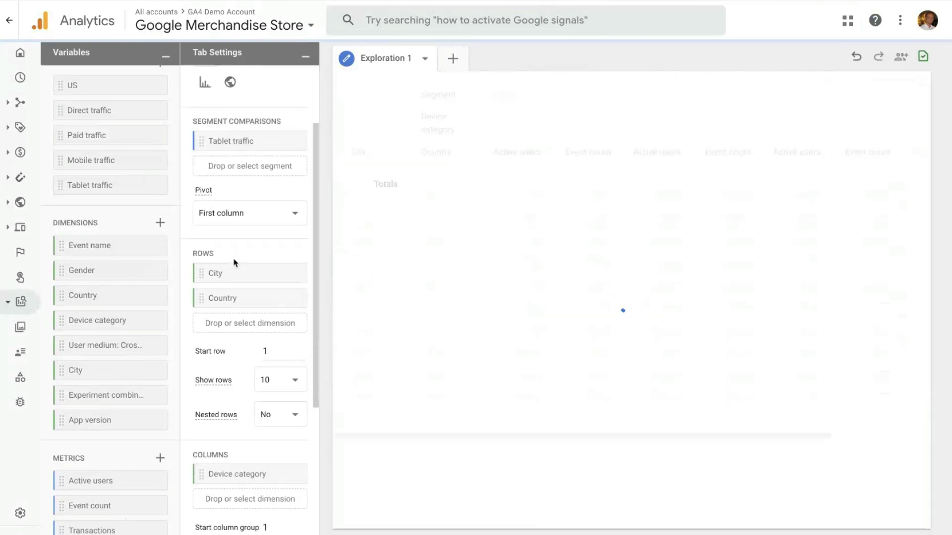
{"action": "scroll", "coordinate": [248, 462], "scroll_direction": "down", "scroll_amount": 3}
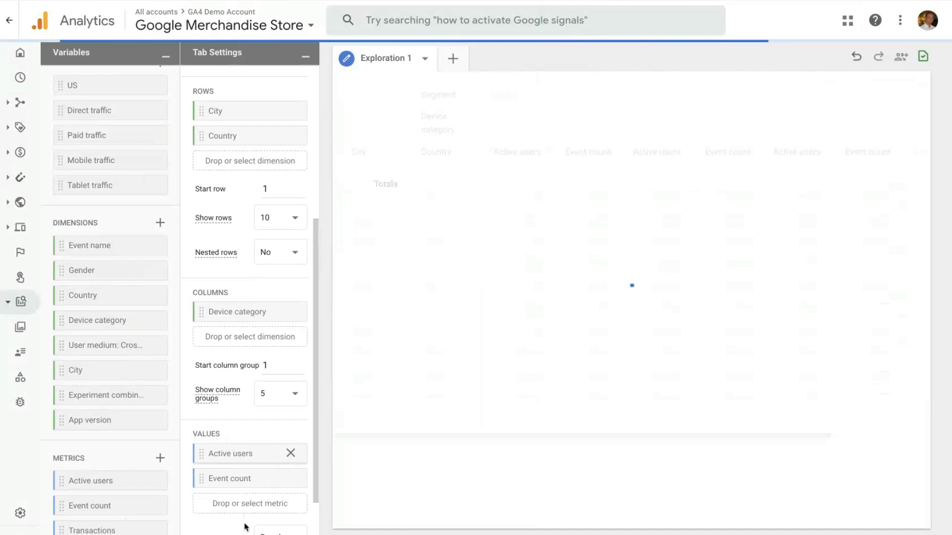
{"action": "scroll", "coordinate": [247, 525], "scroll_direction": "down", "scroll_amount": 2}
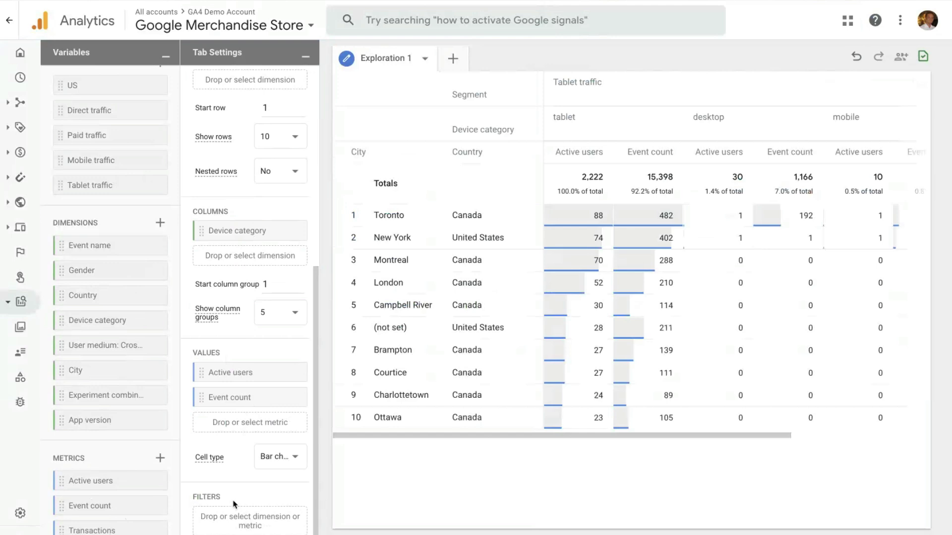
{"action": "left_click", "coordinate": [248, 521]}
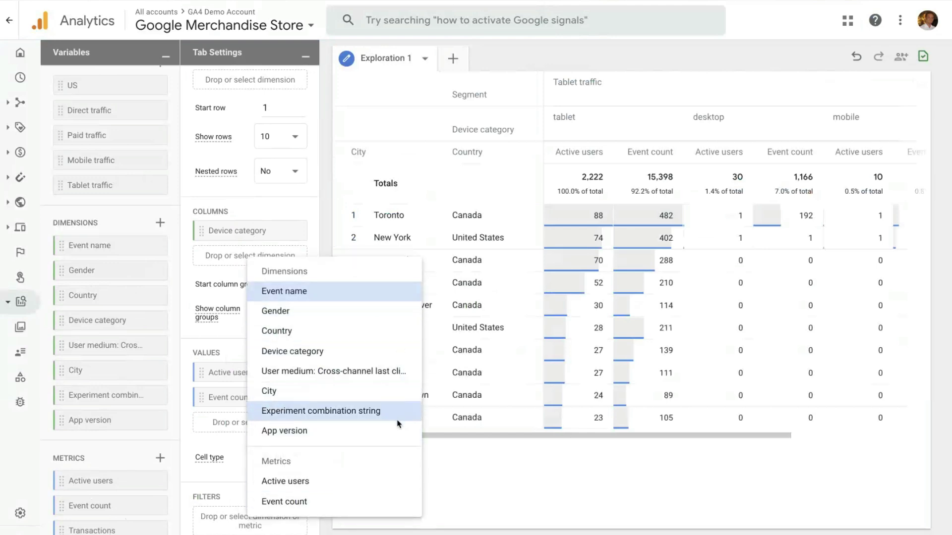
{"action": "left_click", "coordinate": [483, 470]}
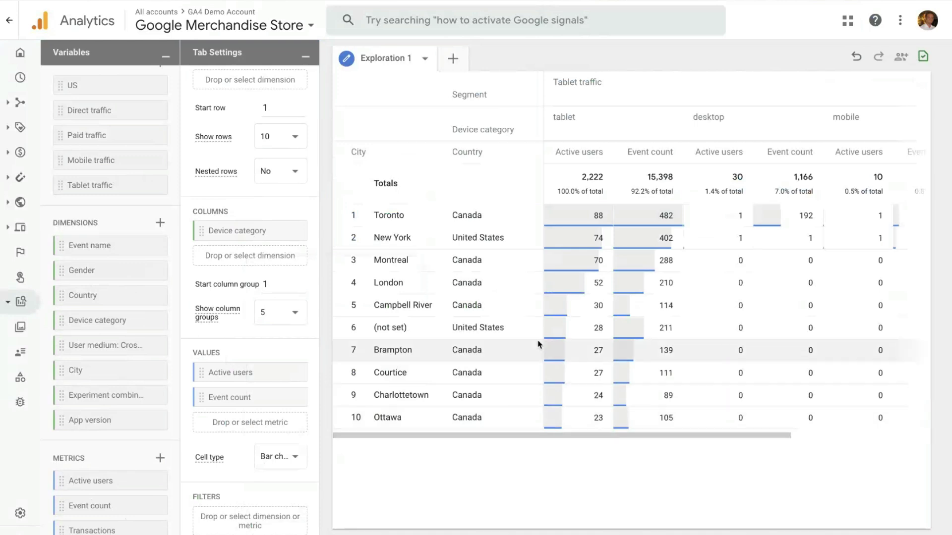
Create a segment from the London, Canada tablet Active users cell
{"action": "right_click", "coordinate": [568, 288]}
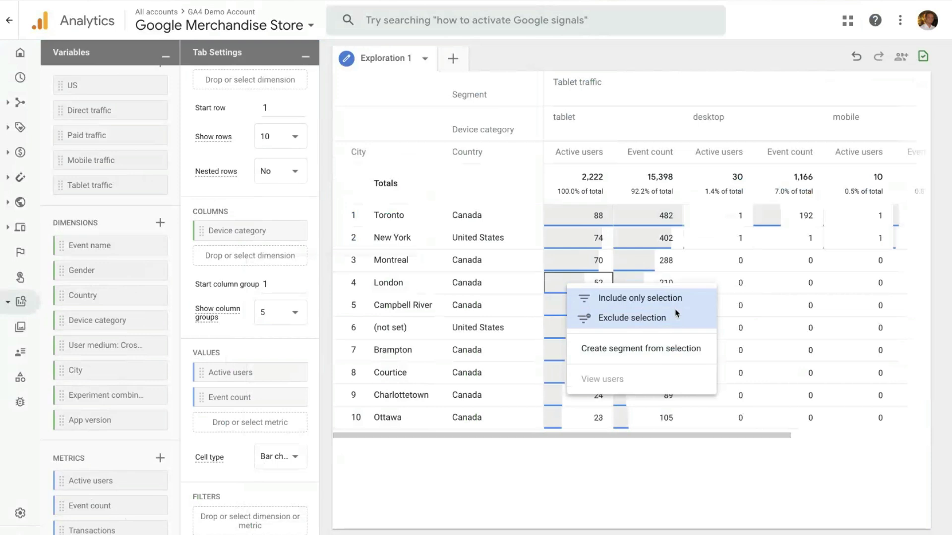
{"action": "left_click", "coordinate": [638, 349]}
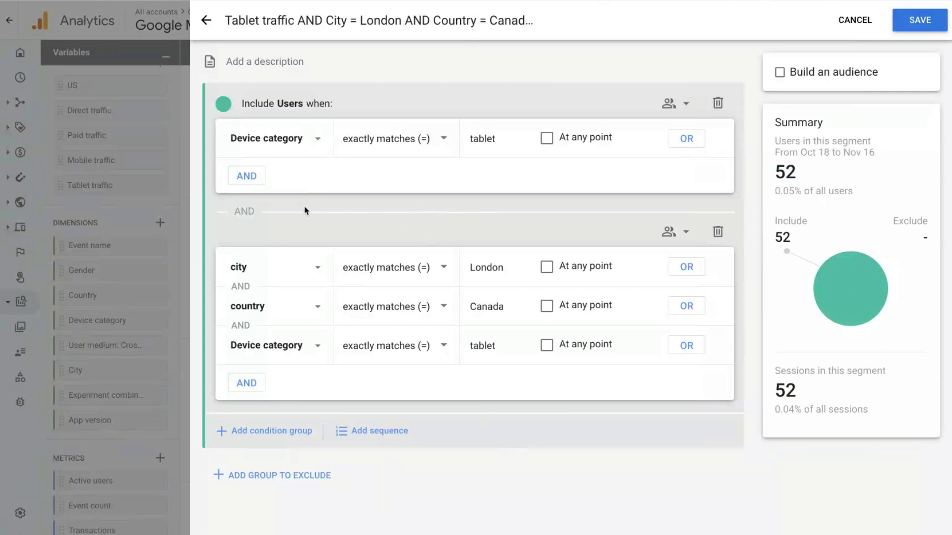
Add a blank AND condition under the tablet Device category rule in the first group
{"action": "left_click", "coordinate": [247, 177]}
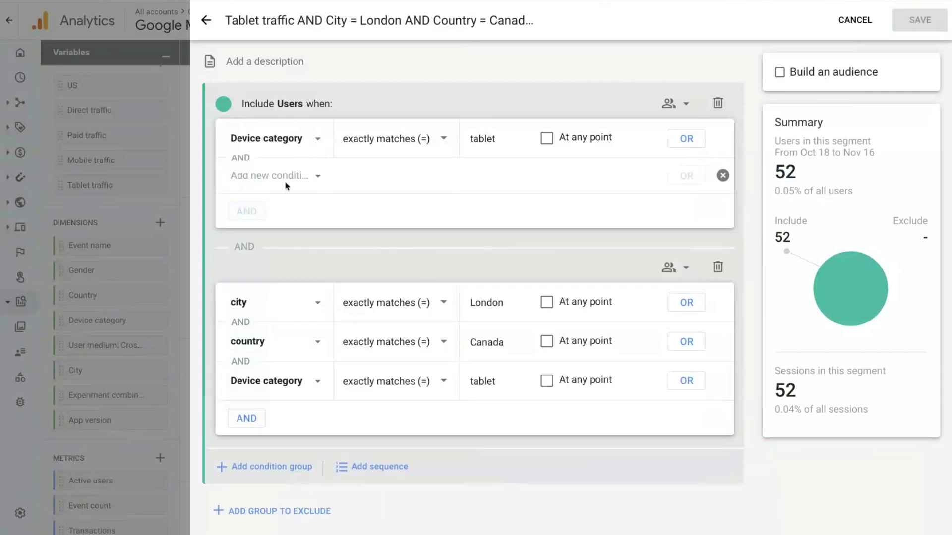